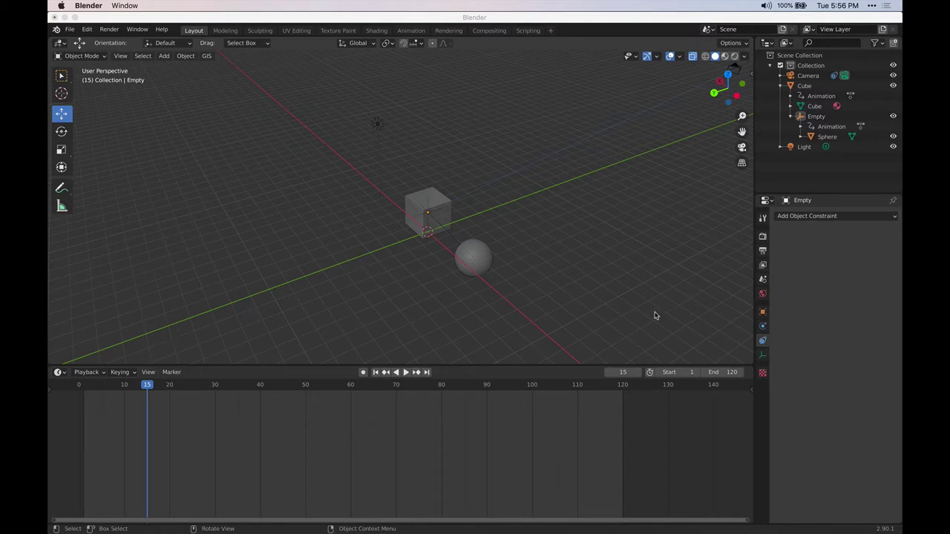
Preview the sphere orbiting the cube from frame 1, then stop playback back at frame 1.
{"action": "left_click_drag", "start_coordinate": [142, 386], "coordinate": [80, 379]}
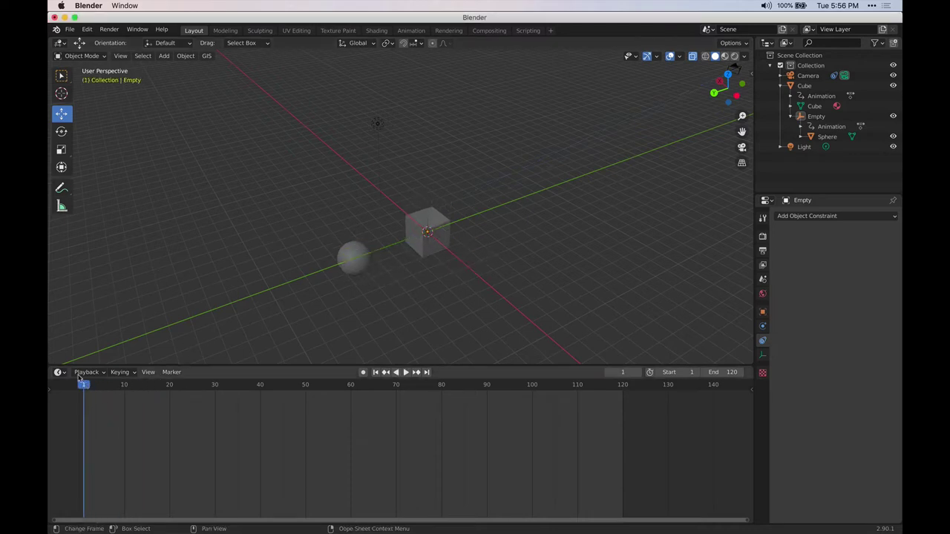
{"action": "left_click", "coordinate": [405, 372]}
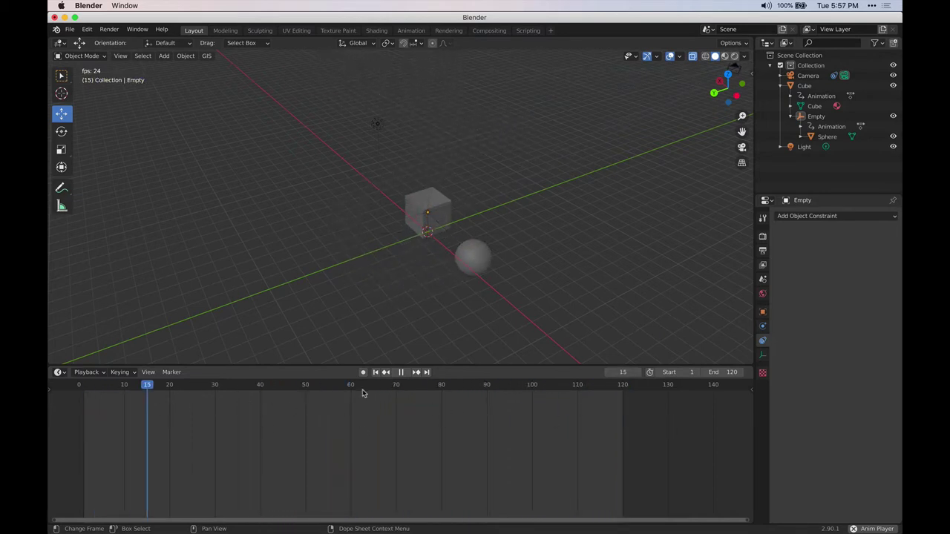
{"action": "left_click_drag", "start_coordinate": [199, 394], "coordinate": [85, 393]}
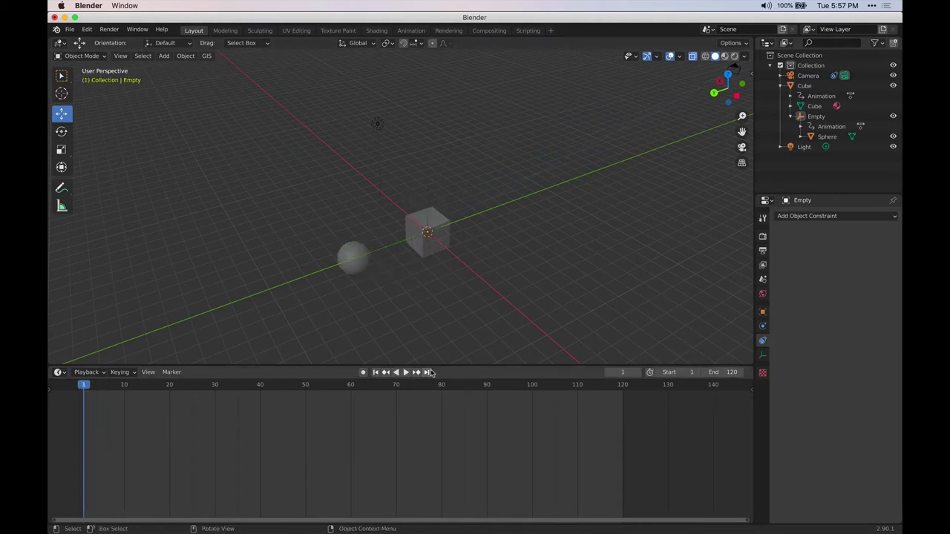
{"action": "key", "text": "space"}
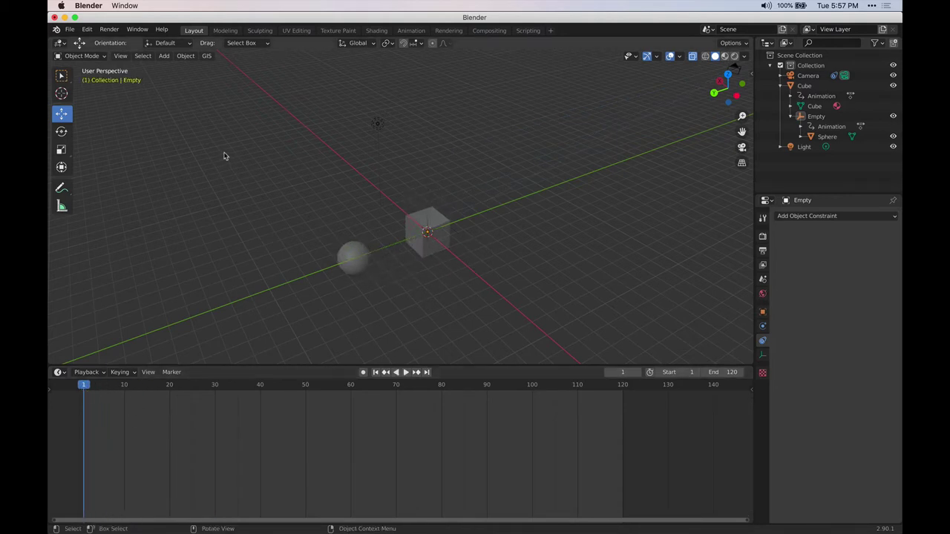
In Output Properties, browse the output path to the Desktop folder instead of /tmp/.
{"action": "left_click", "coordinate": [762, 236]}
{"action": "left_click", "coordinate": [762, 251]}
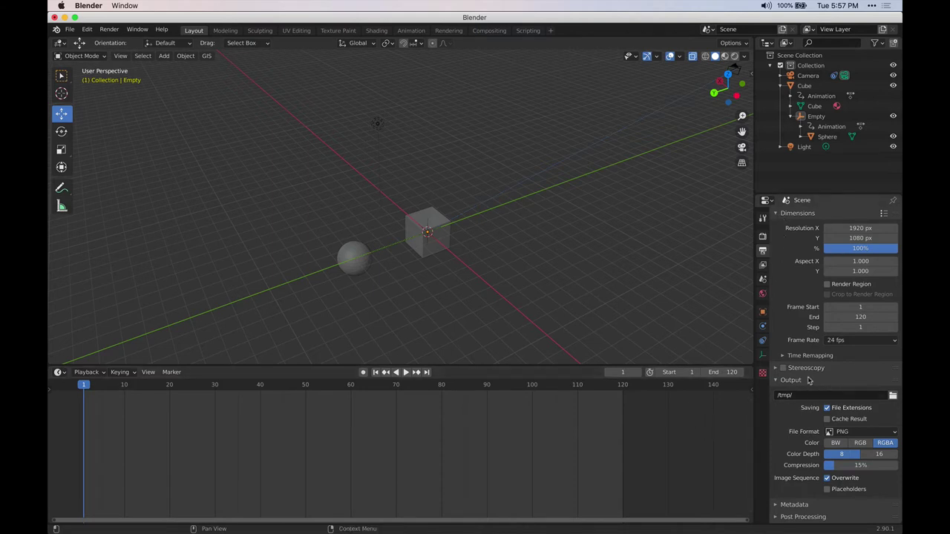
{"action": "left_click", "coordinate": [894, 396]}
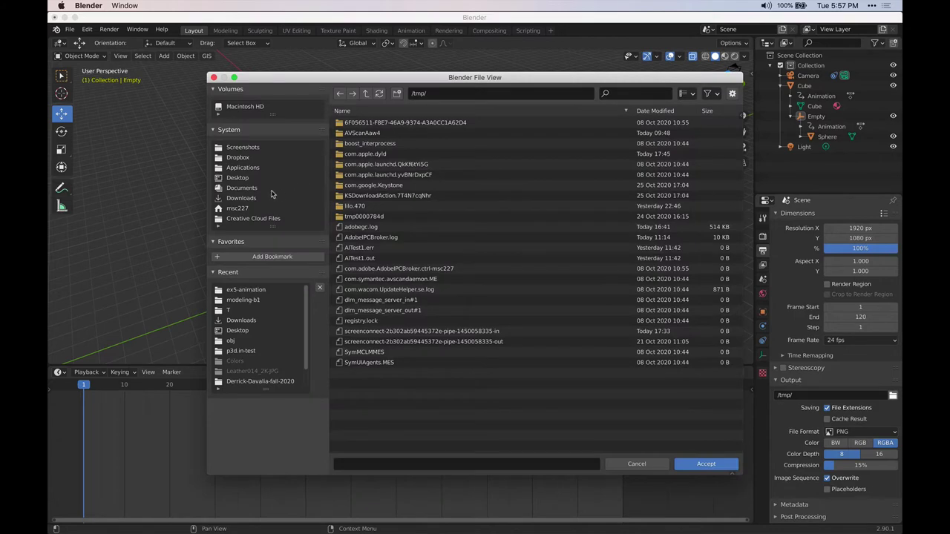
{"action": "left_click", "coordinate": [238, 178]}
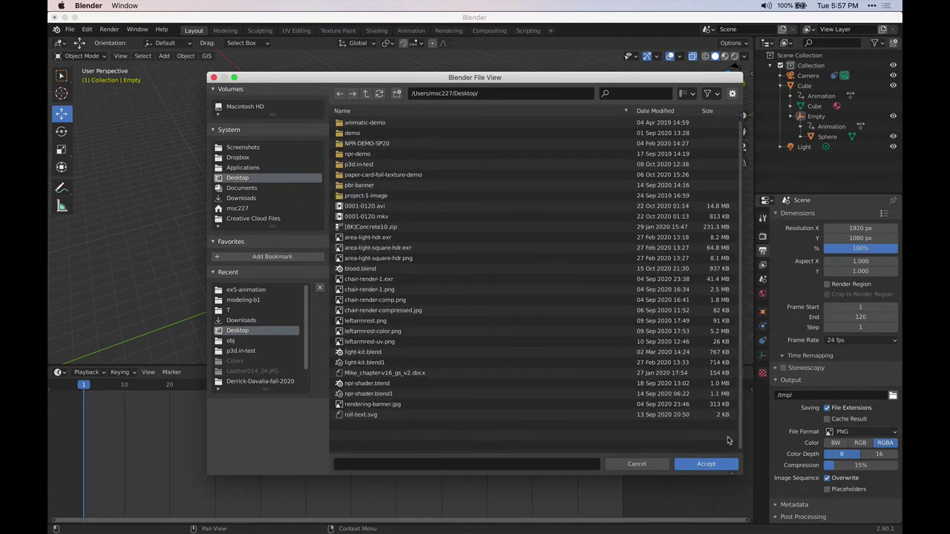
{"action": "left_click", "coordinate": [707, 465]}
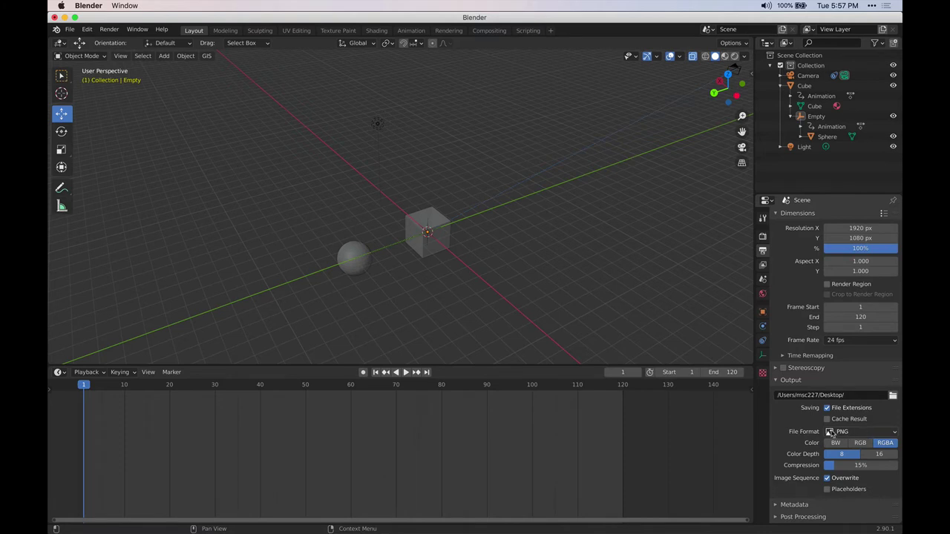
Change the output file format from PNG to FFmpeg video.
{"action": "left_click", "coordinate": [853, 433]}
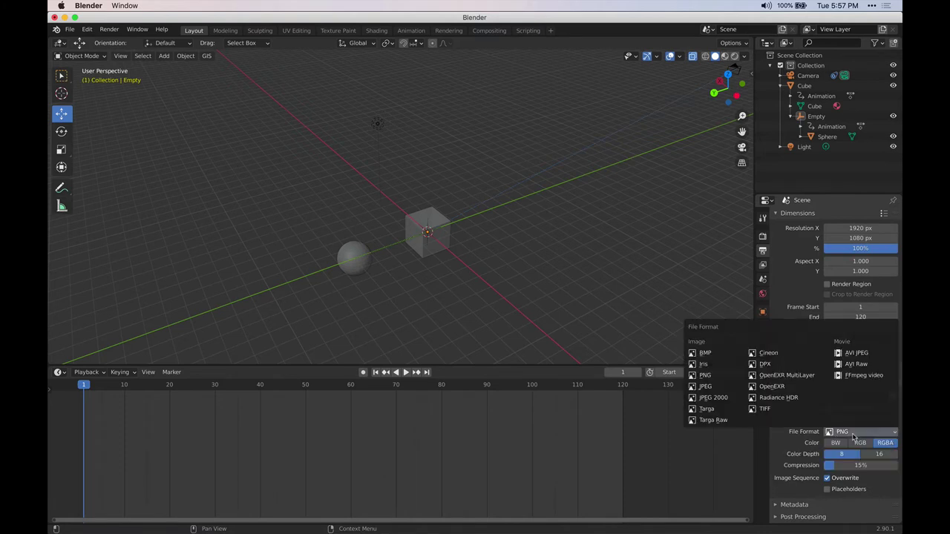
{"action": "left_click", "coordinate": [843, 376]}
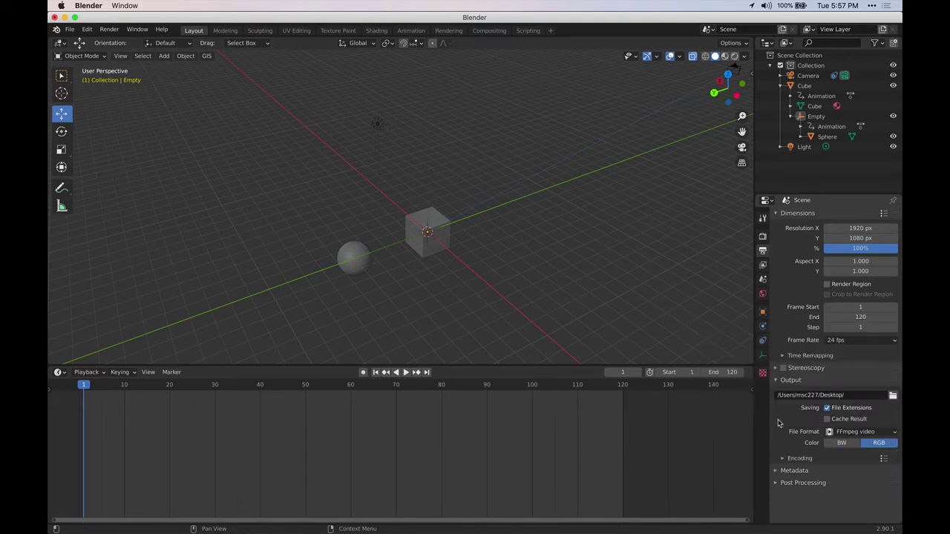
{"action": "left_click", "coordinate": [783, 459]}
{"action": "scroll", "coordinate": [781, 427], "scroll_direction": "down", "scroll_amount": 5}
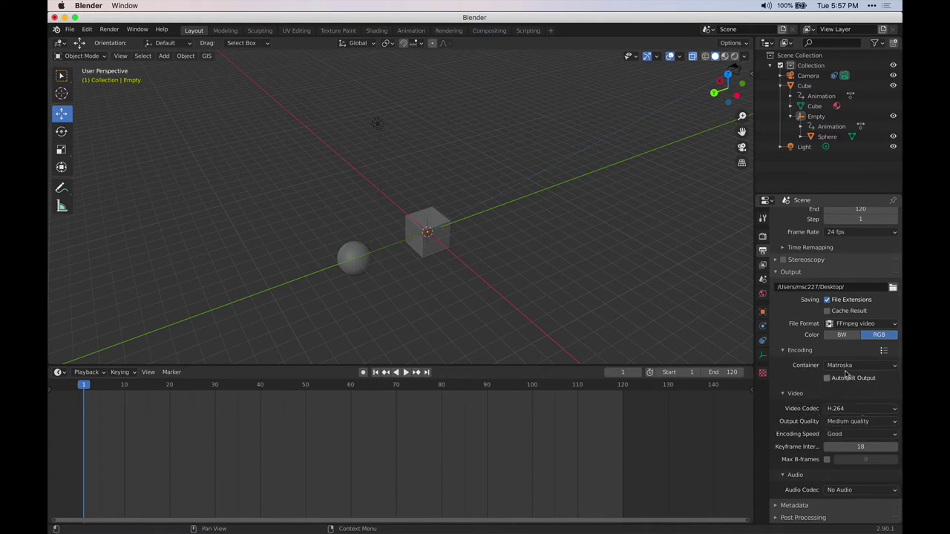
Set the Encoding container to MPEG-4, keeping the H.264 codec.
{"action": "left_click", "coordinate": [878, 367]}
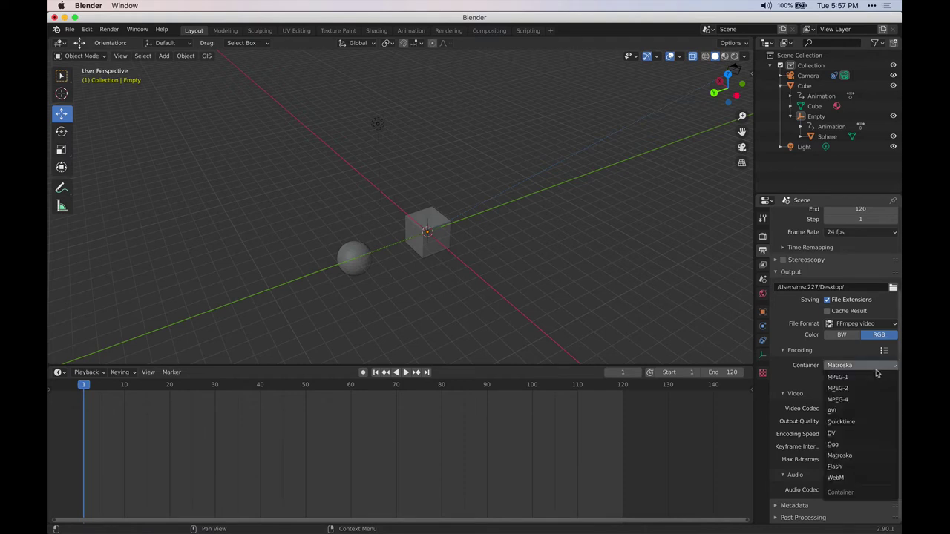
{"action": "left_click", "coordinate": [858, 400]}
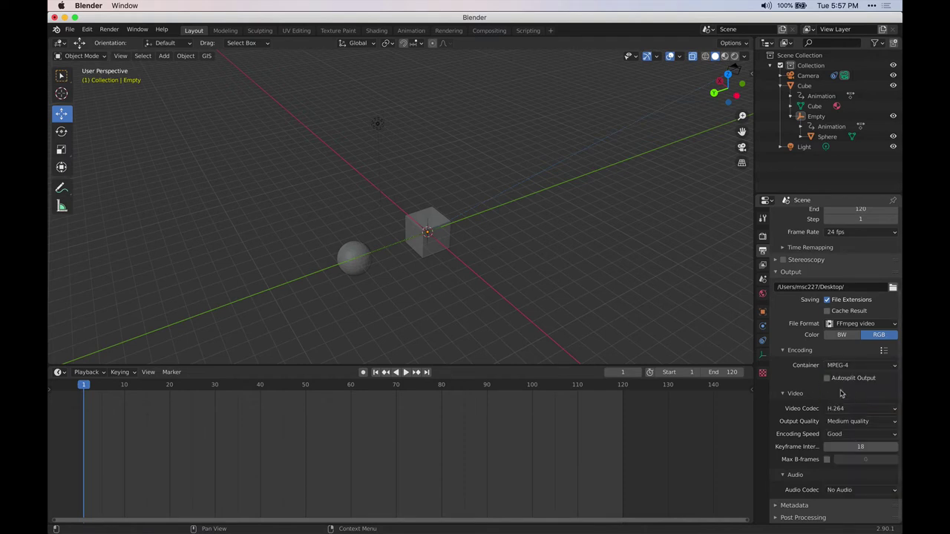
{"action": "left_click", "coordinate": [847, 366]}
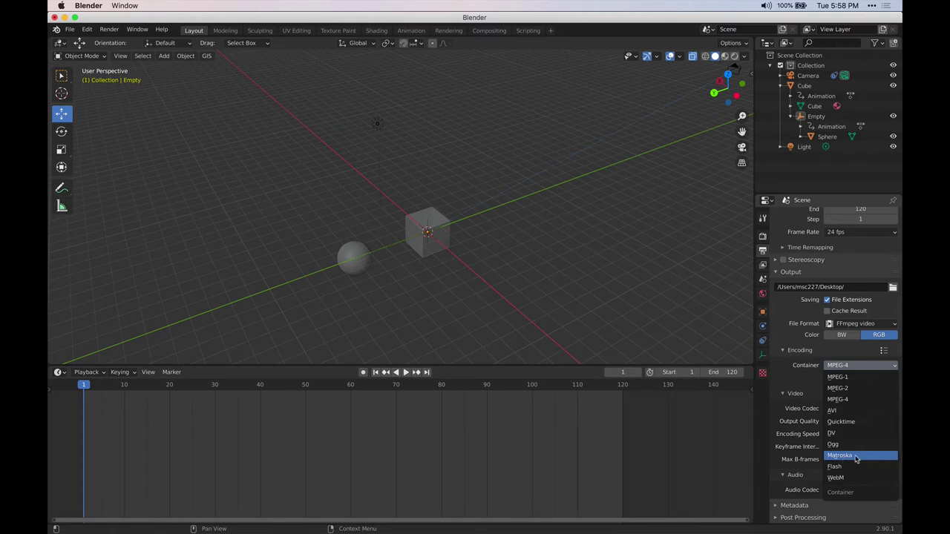
{"action": "left_click", "coordinate": [841, 402]}
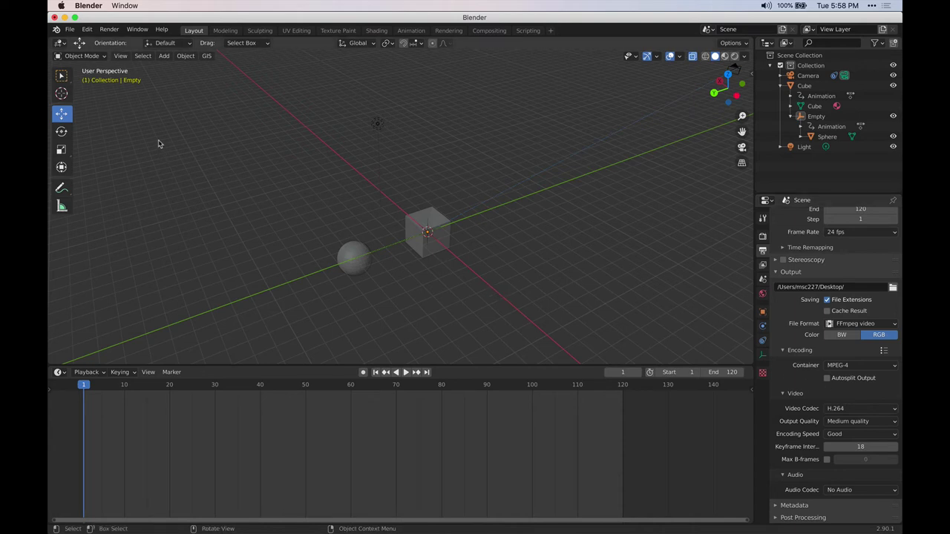
Preview the animation through the scene camera, stopping at frame 41, then open the viewport View menu.
{"action": "left_click", "coordinate": [742, 147]}
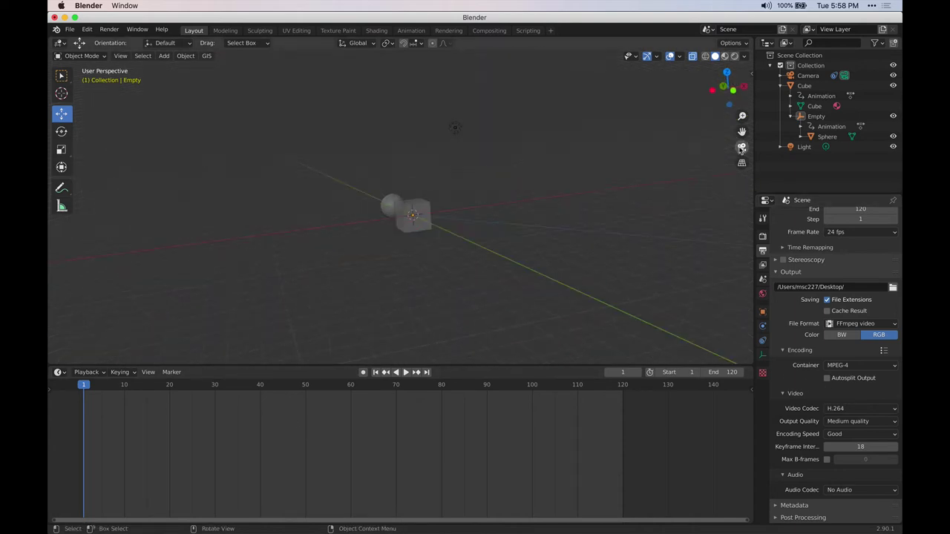
{"action": "left_click", "coordinate": [406, 371]}
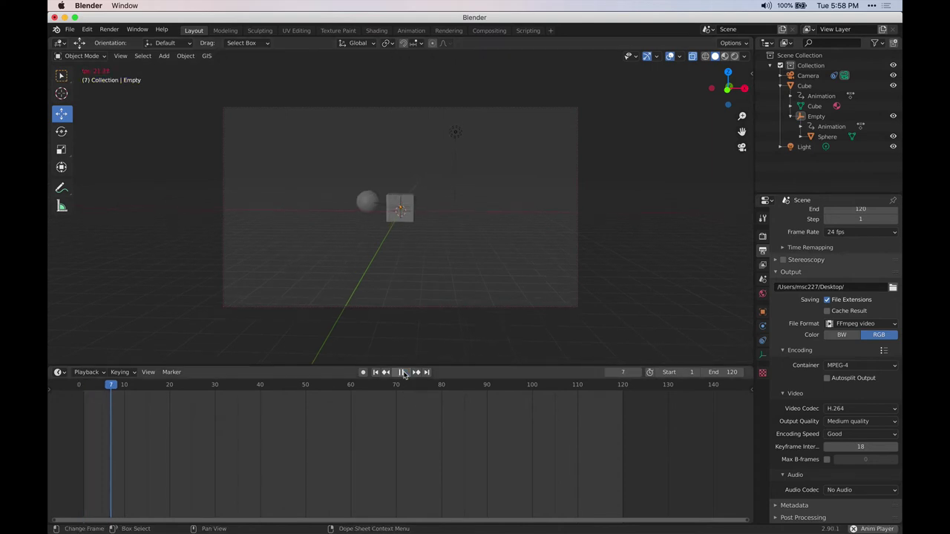
{"action": "left_click", "coordinate": [403, 372]}
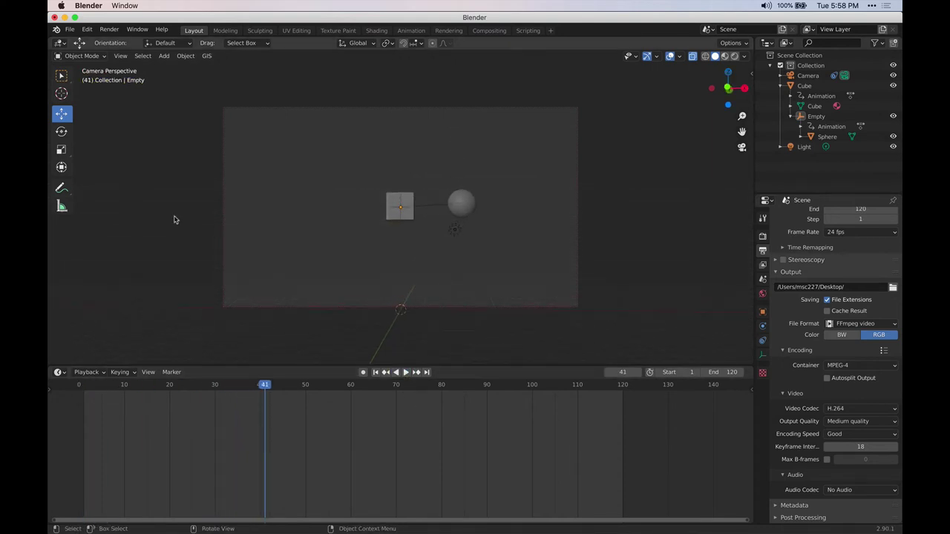
{"action": "left_click", "coordinate": [121, 56]}
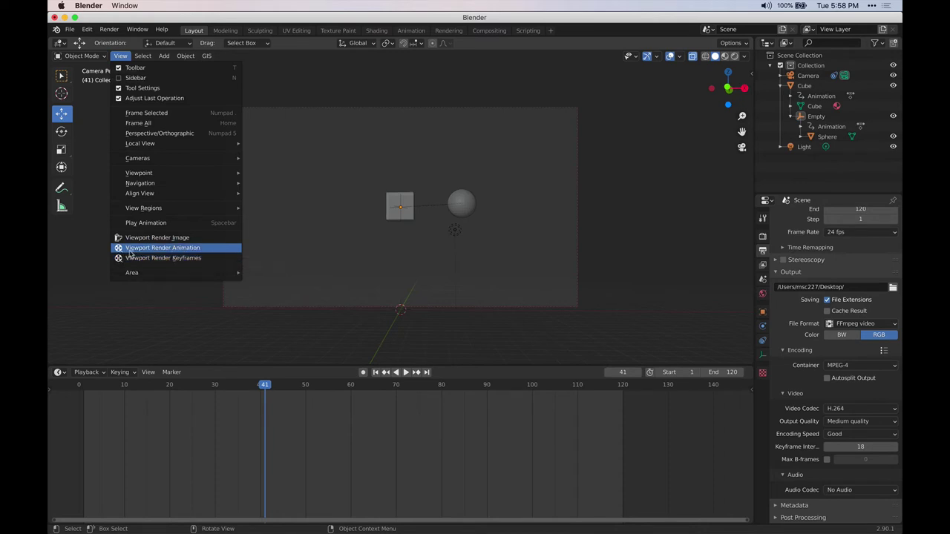
Run Viewport Render Animation to write the frames to the MP4.
{"action": "left_click", "coordinate": [130, 249]}
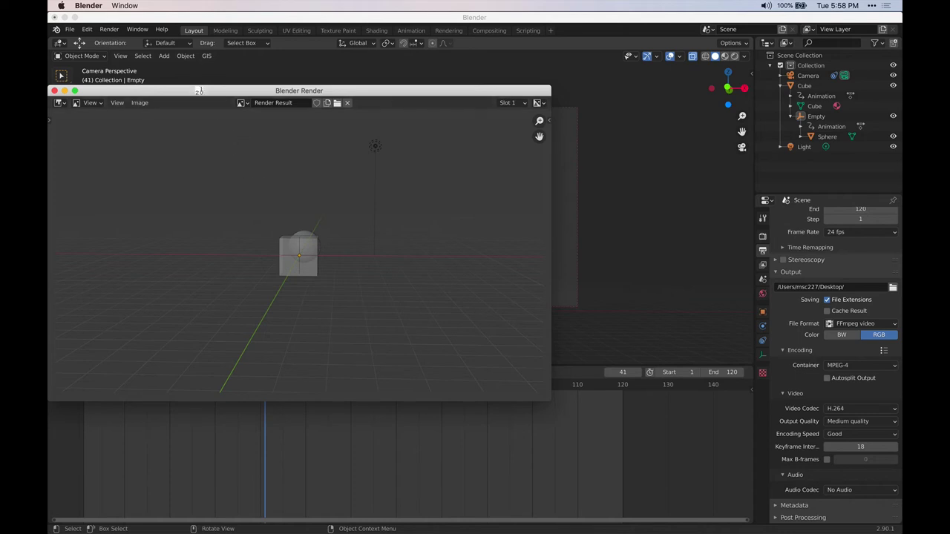
{"action": "left_click_drag", "start_coordinate": [199, 90], "coordinate": [302, 54]}
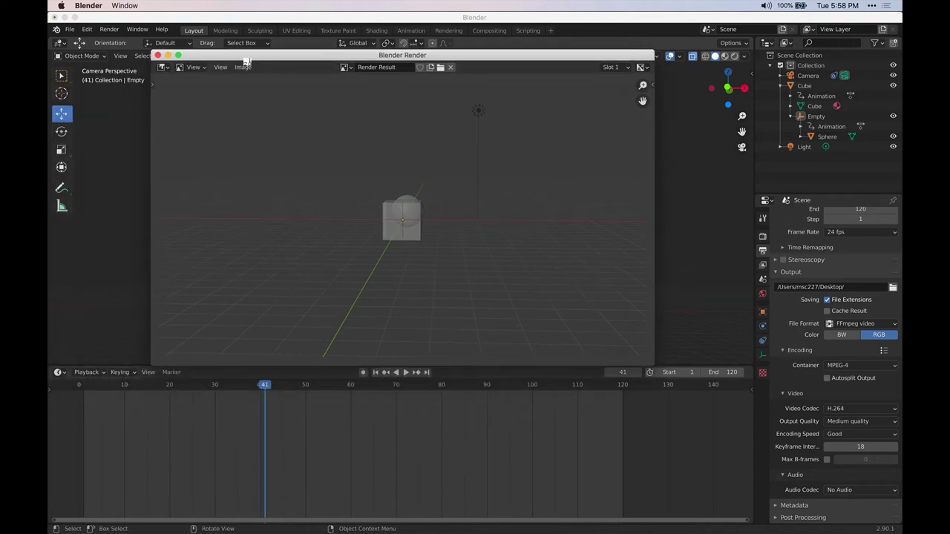
{"action": "left_click", "coordinate": [220, 67]}
Play the result with Render > View Animation, then close the player window.
{"action": "left_click", "coordinate": [105, 33]}
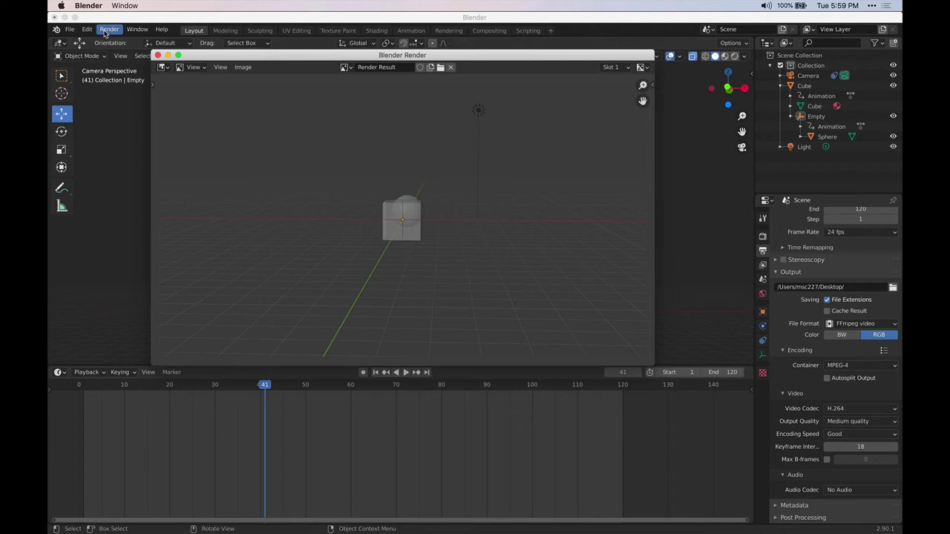
{"action": "left_click", "coordinate": [120, 57]}
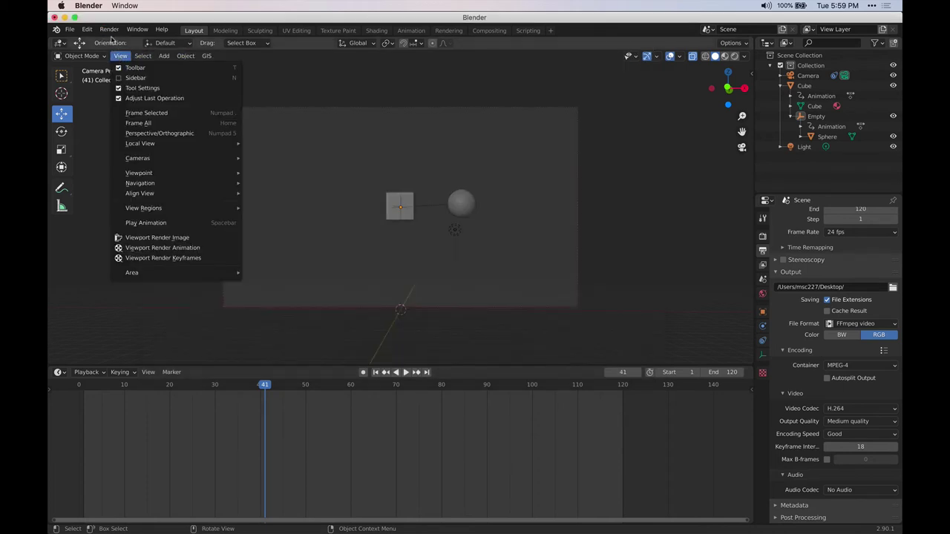
{"action": "left_click", "coordinate": [109, 30]}
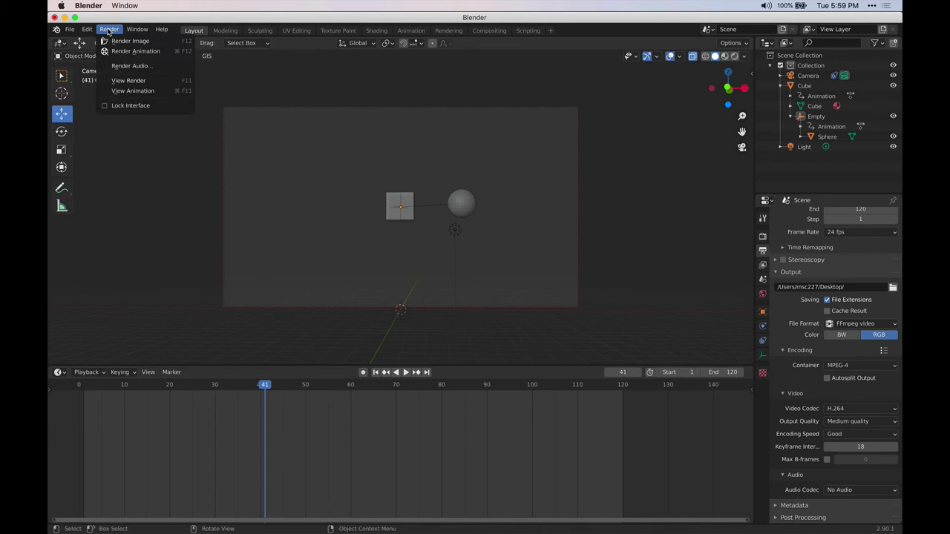
{"action": "left_click", "coordinate": [132, 92]}
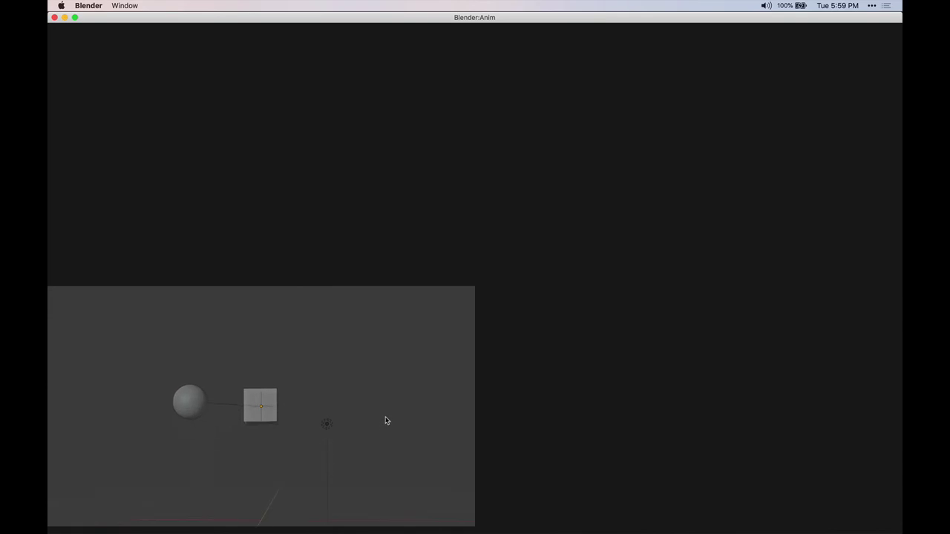
{"action": "left_click", "coordinate": [74, 17]}
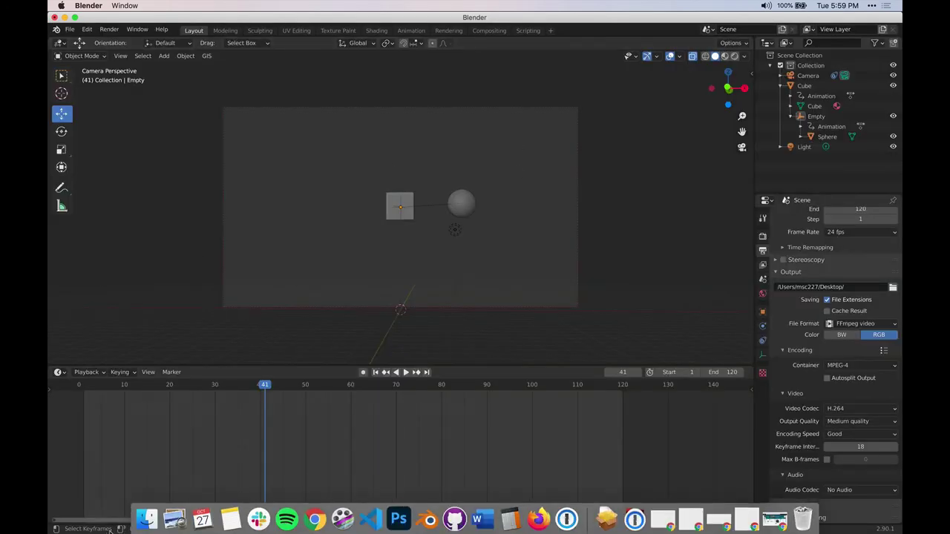
Quick Look 0001-0120.mp4 on the Desktop in Finder, replay it, and close the preview.
{"action": "left_click", "coordinate": [144, 517]}
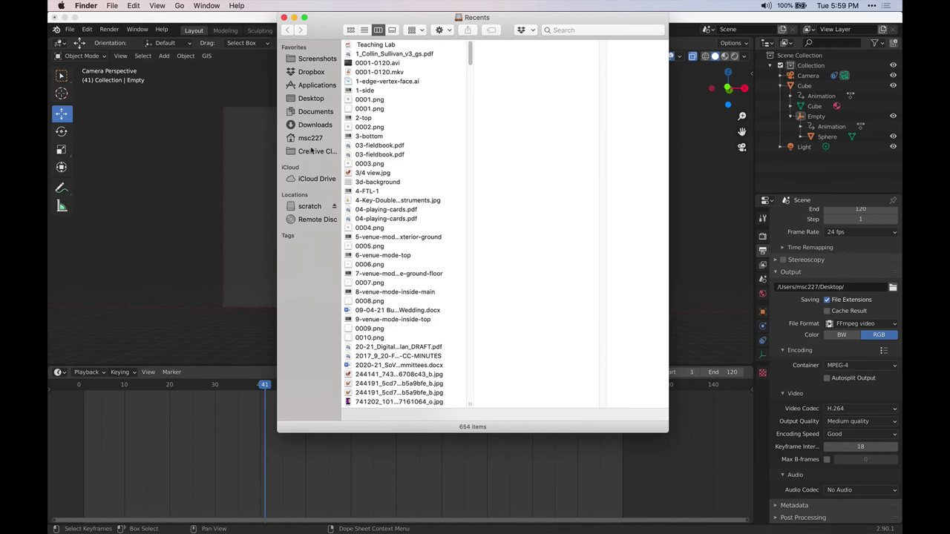
{"action": "left_click", "coordinate": [313, 112]}
{"action": "left_click", "coordinate": [311, 98]}
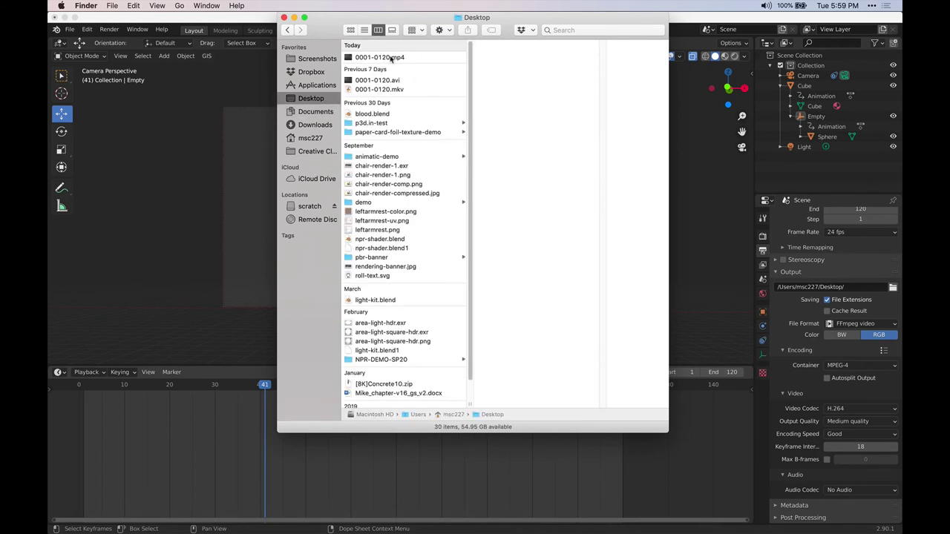
{"action": "left_click", "coordinate": [390, 58]}
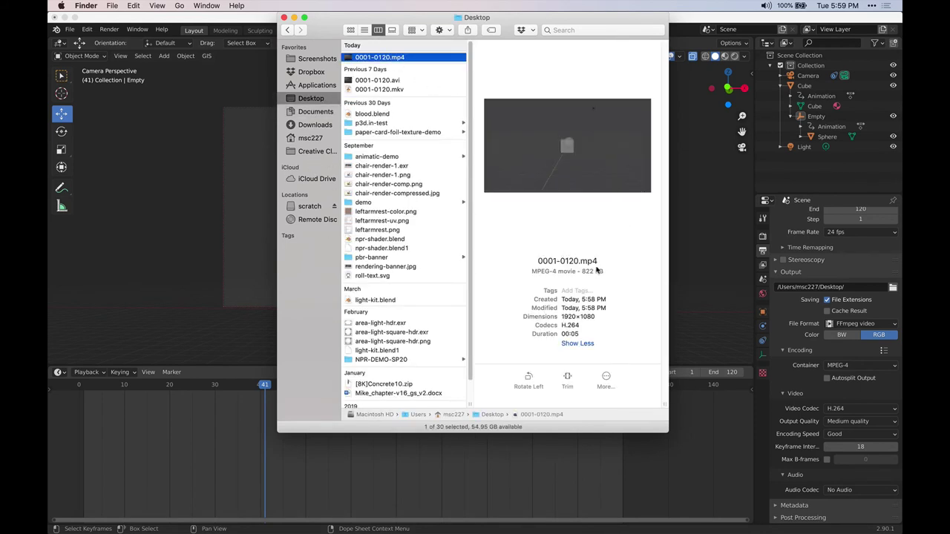
{"action": "key", "text": "space"}
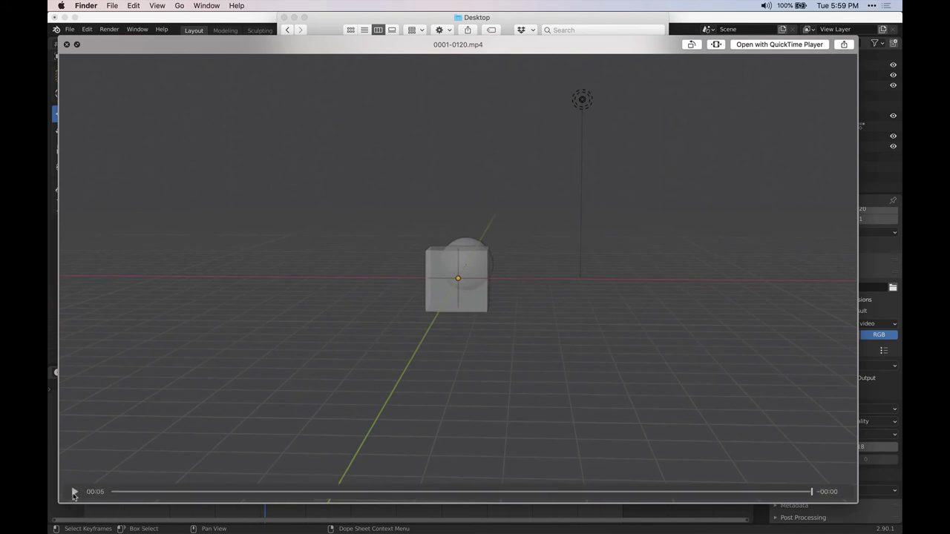
{"action": "left_click", "coordinate": [75, 492]}
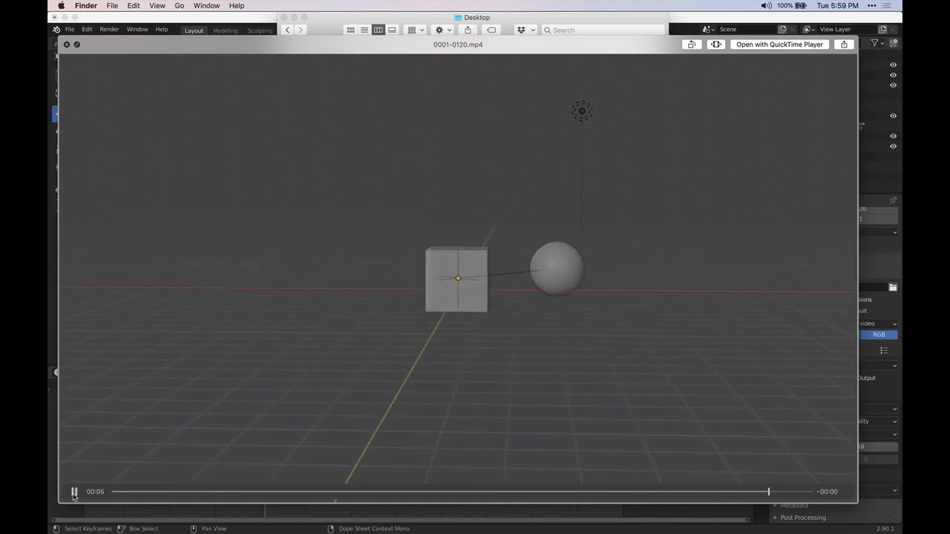
{"action": "key", "text": "space"}
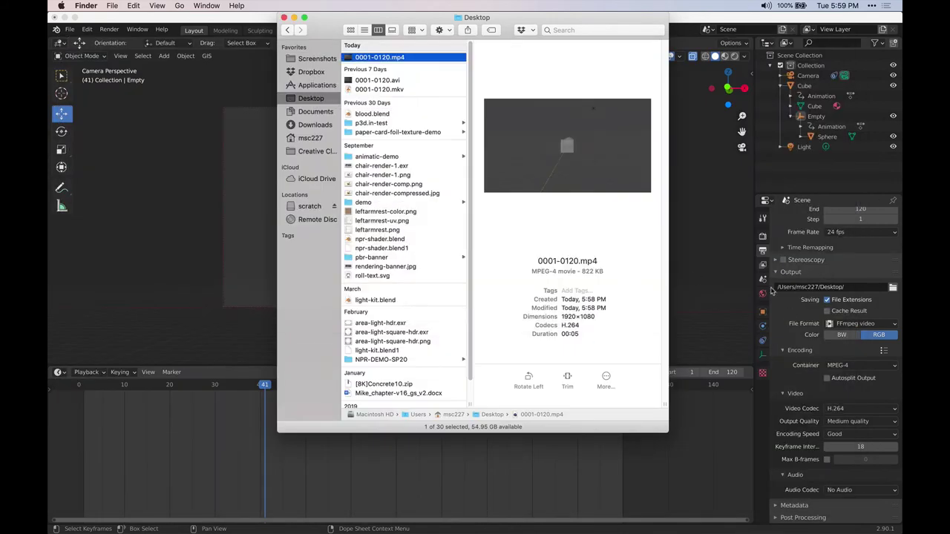
{"action": "left_click", "coordinate": [691, 24]}
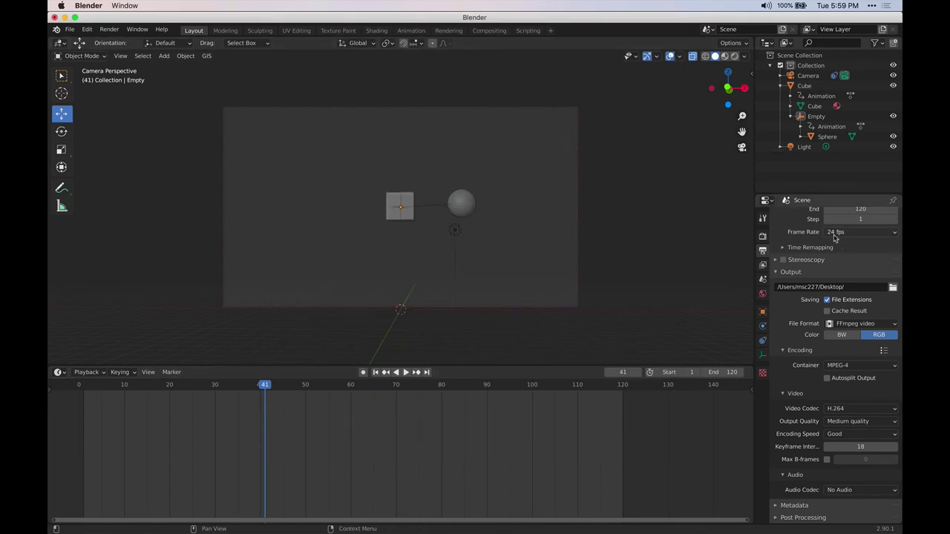
{"action": "scroll", "coordinate": [839, 245], "scroll_direction": "up", "scroll_amount": 5}
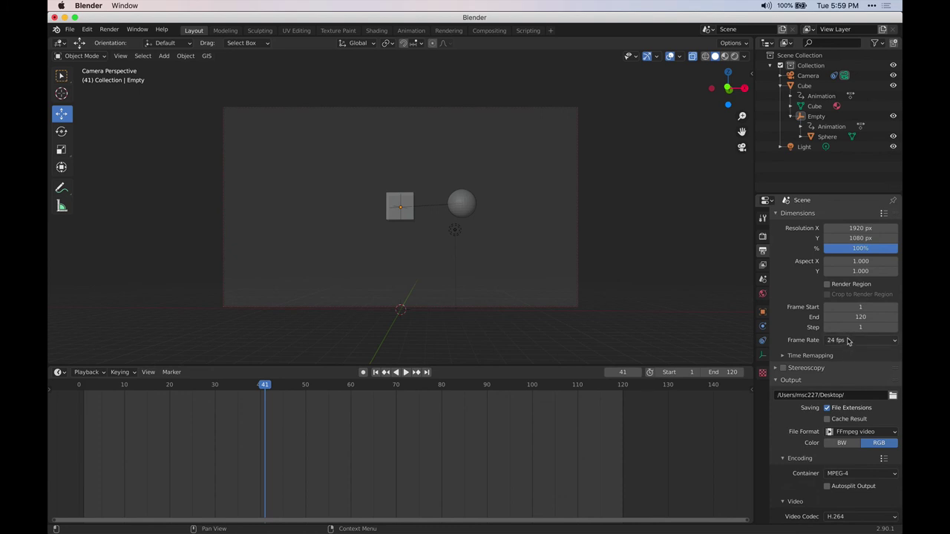
{"action": "left_click", "coordinate": [845, 341]}
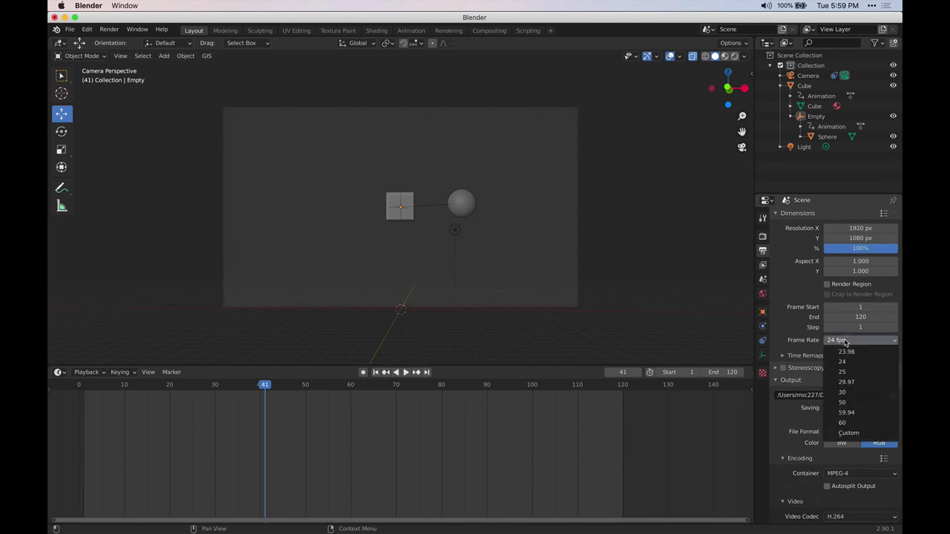
{"action": "left_click", "coordinate": [843, 364]}
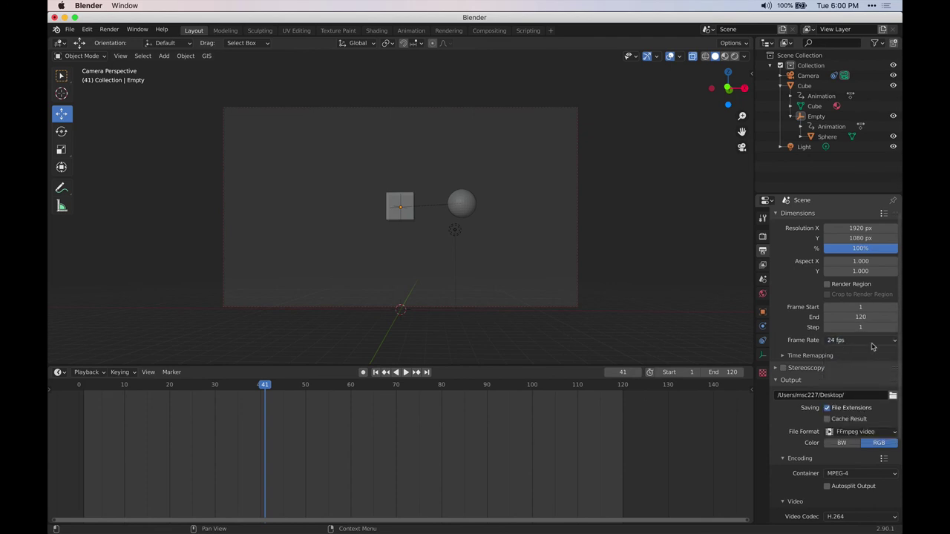